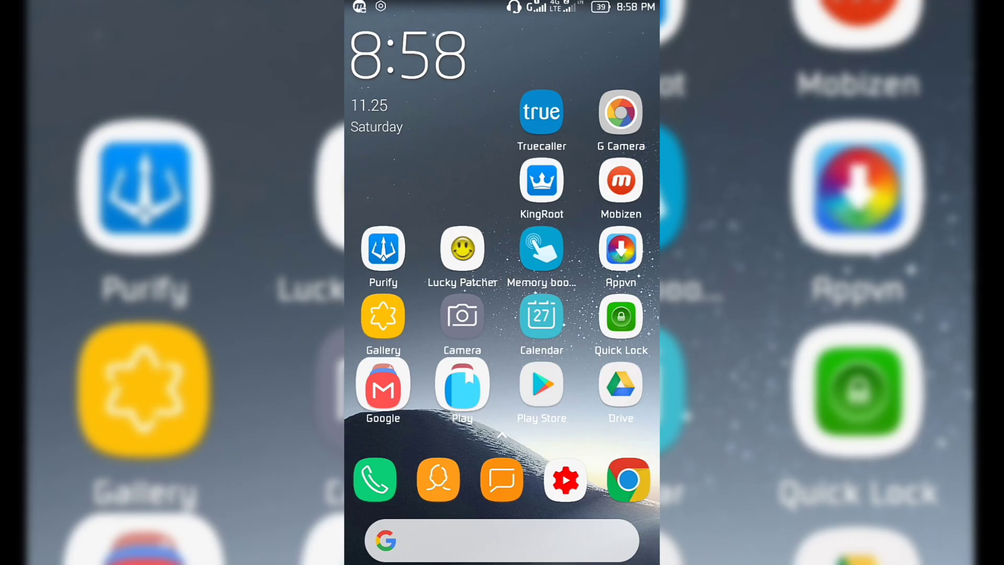
# Swipe to the second home-screen page with File Manager, Downloads, Calculator and Games
pyautogui.moveTo(575, 262); pyautogui.dragTo(419, 261)
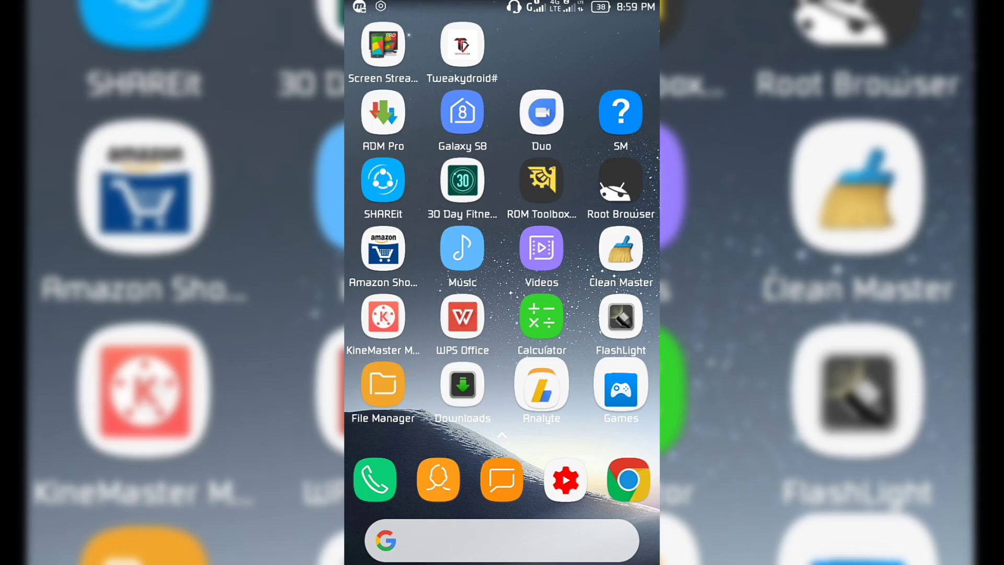
pyautogui.click(621, 111)
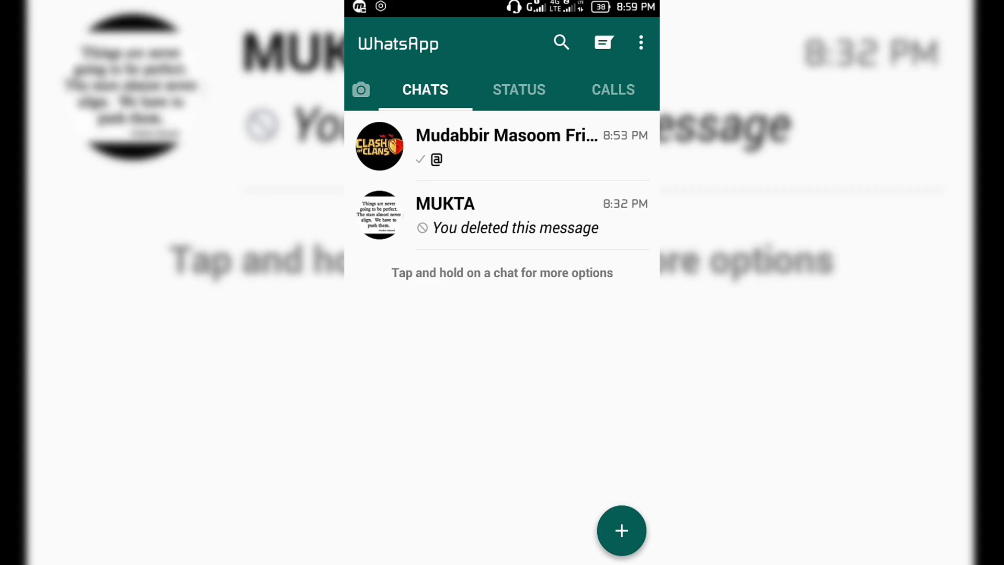
pyautogui.click(564, 160)
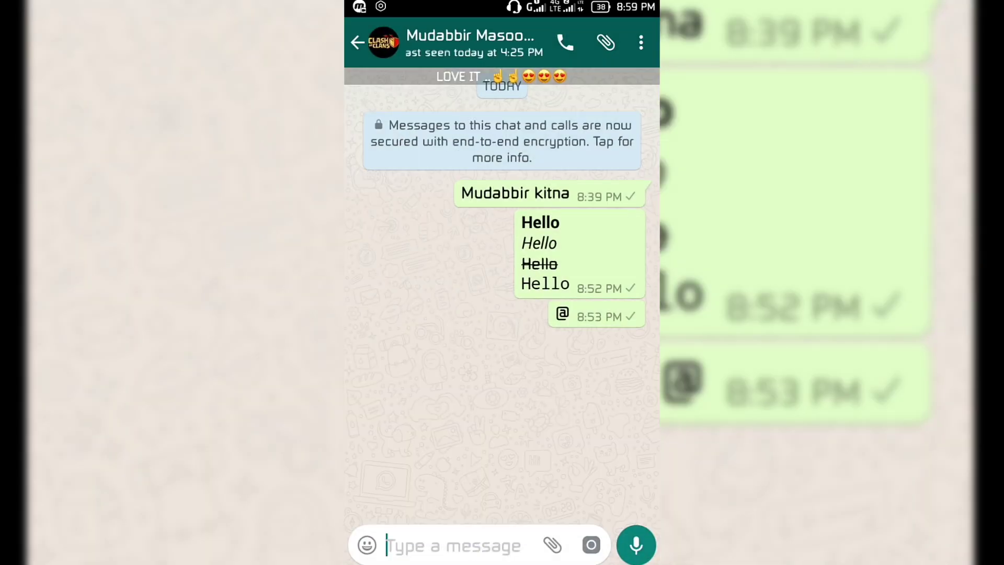
pyautogui.click(489, 547)
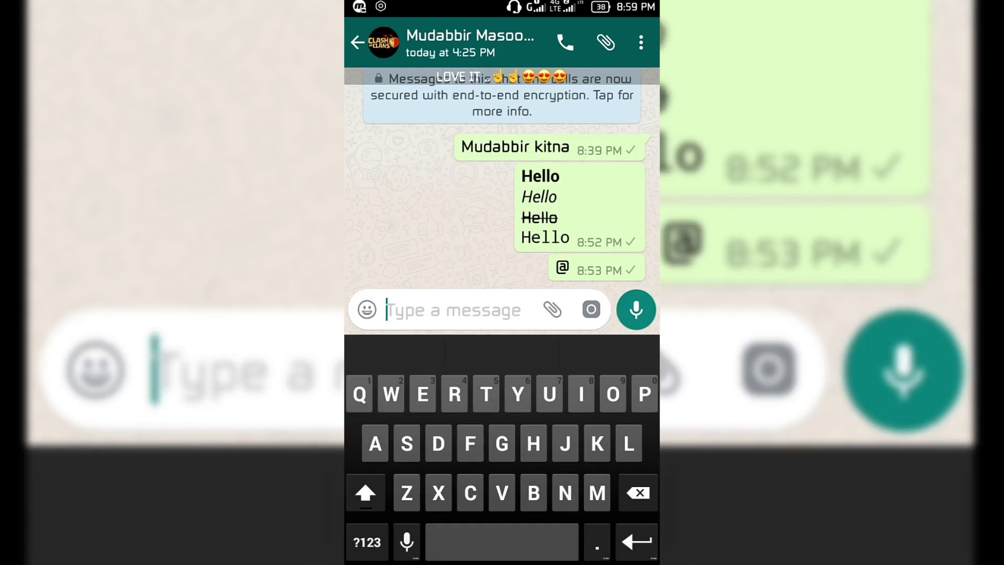
pyautogui.scroll(2, 502, 210)
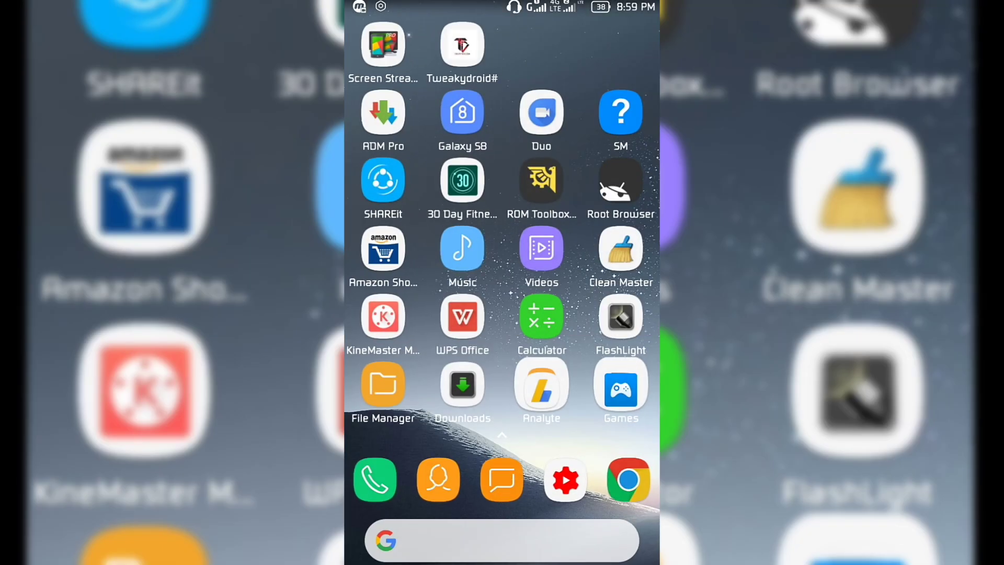
# Launch File Manager, find Whatsapp_ReadMore.txt in internal storage and open it with Text Editor
pyautogui.click(621, 180)
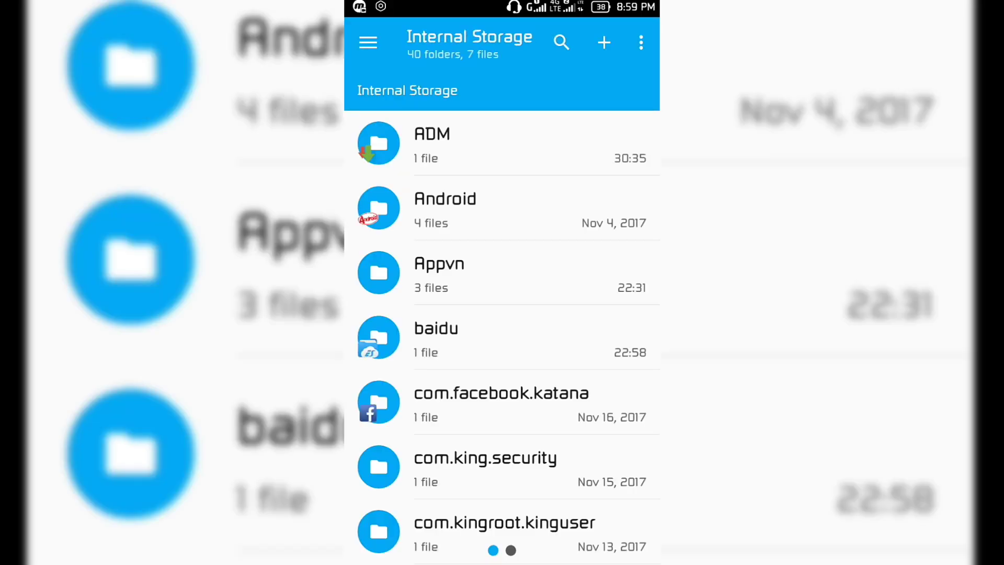
pyautogui.scroll(-15, 502, 335)
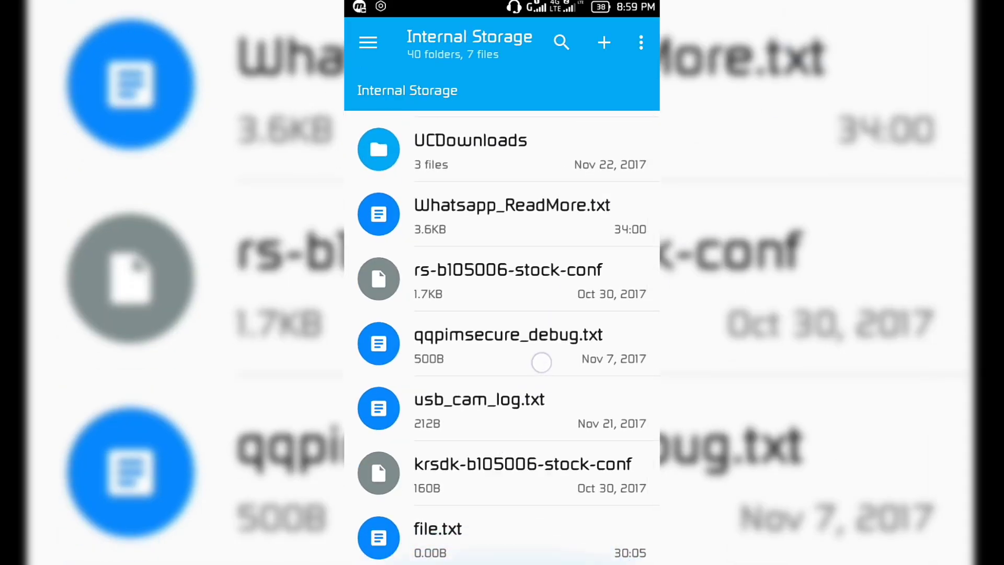
pyautogui.scroll(10, 541, 362)
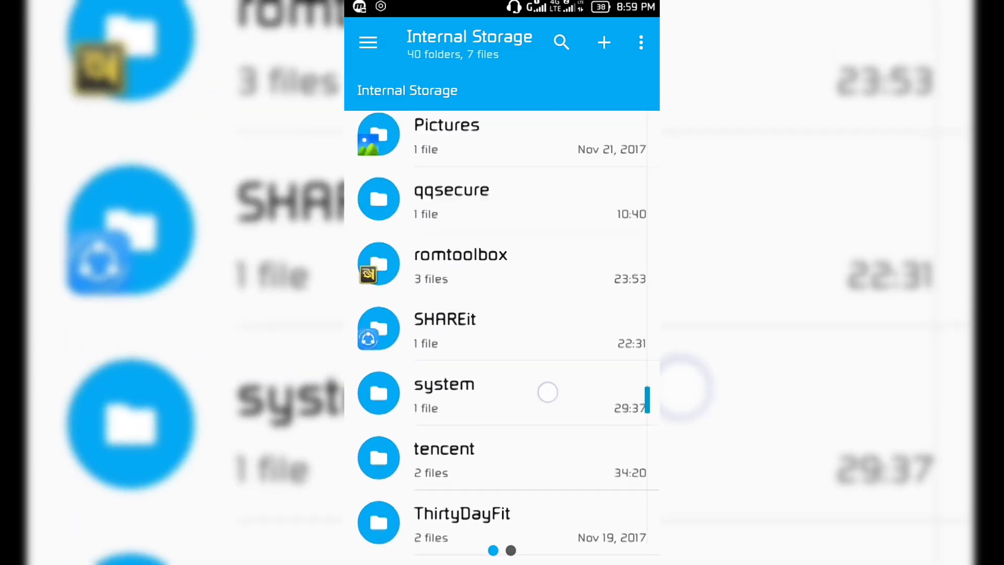
pyautogui.scroll(10, 548, 392)
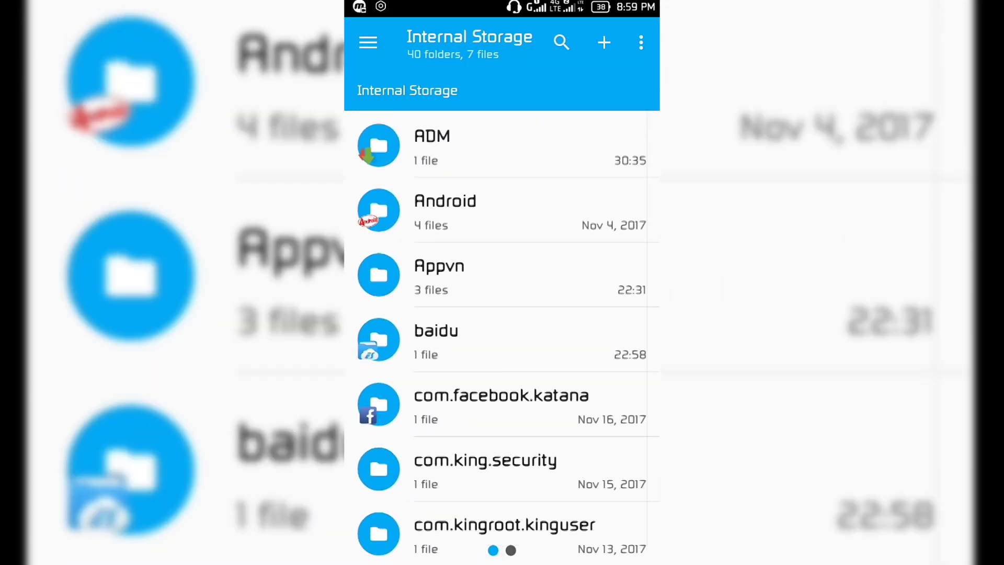
pyautogui.scroll(-15, 502, 335)
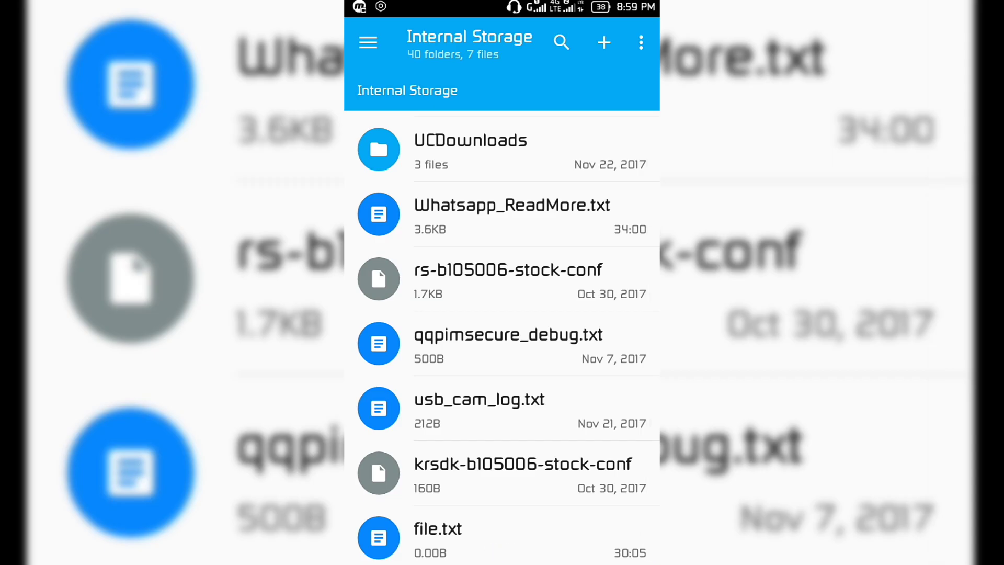
pyautogui.click(502, 214)
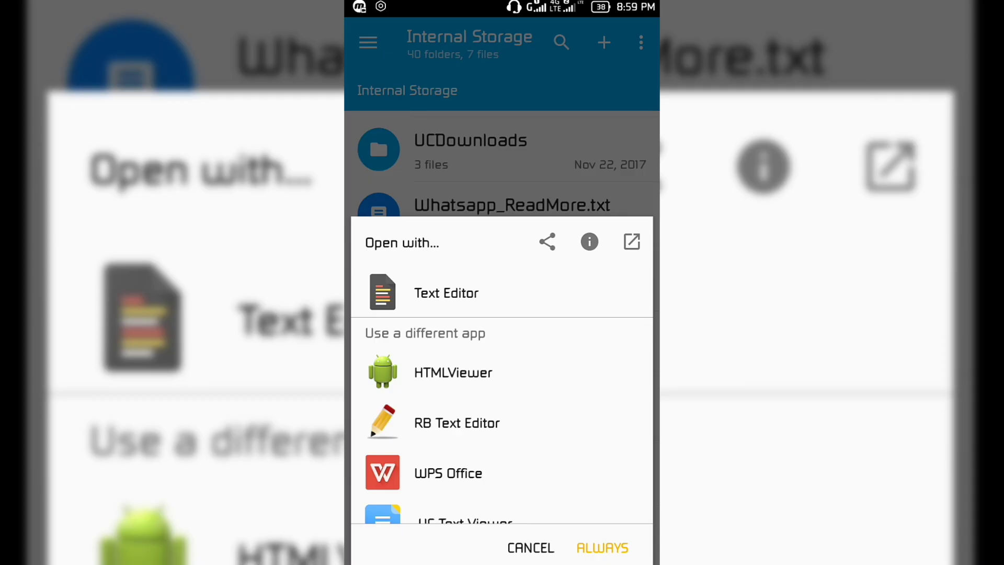
pyautogui.click(446, 293)
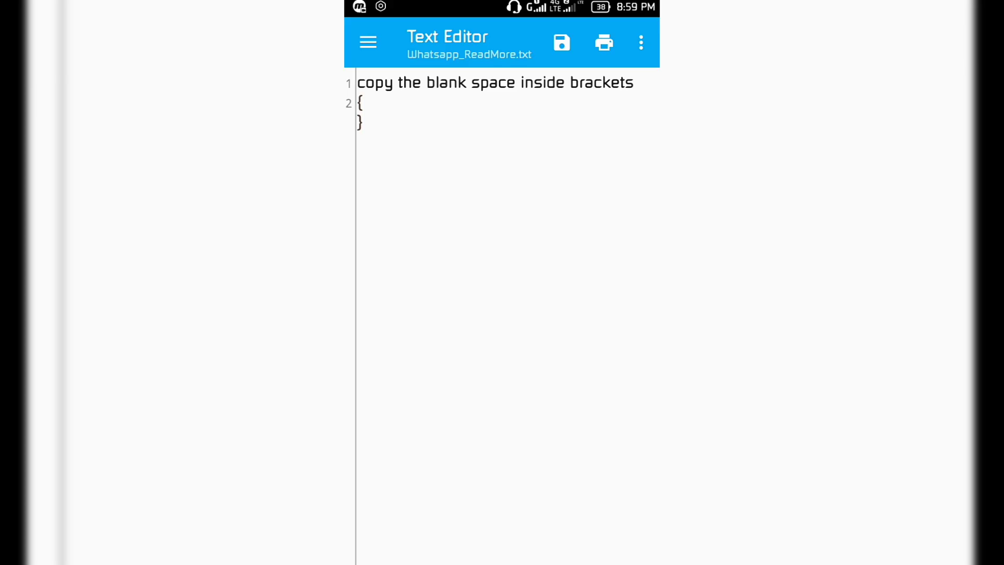
# Select and copy the blank space between the brackets on line 2, then return home
pyautogui.click(361, 100)
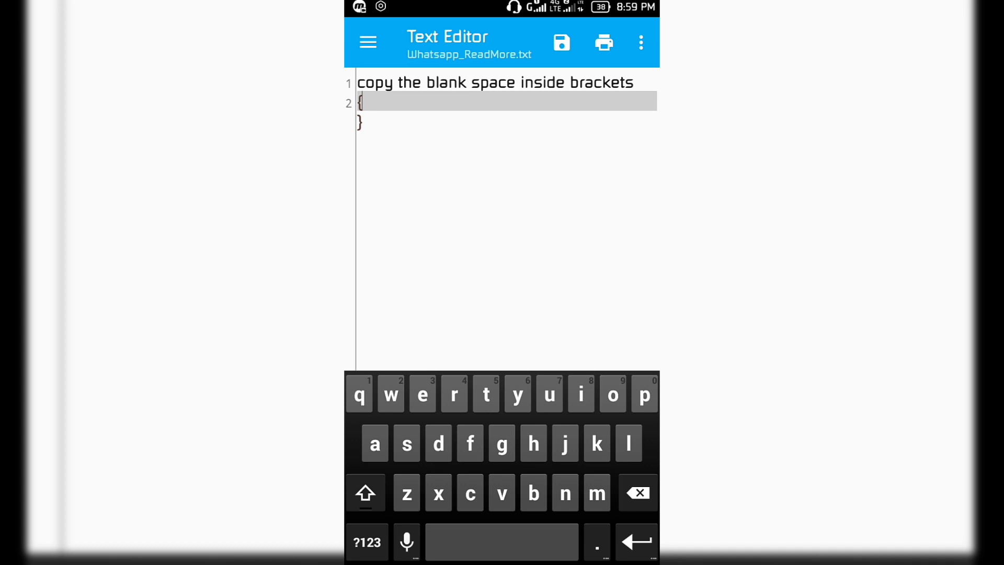
pyautogui.click(360, 97)
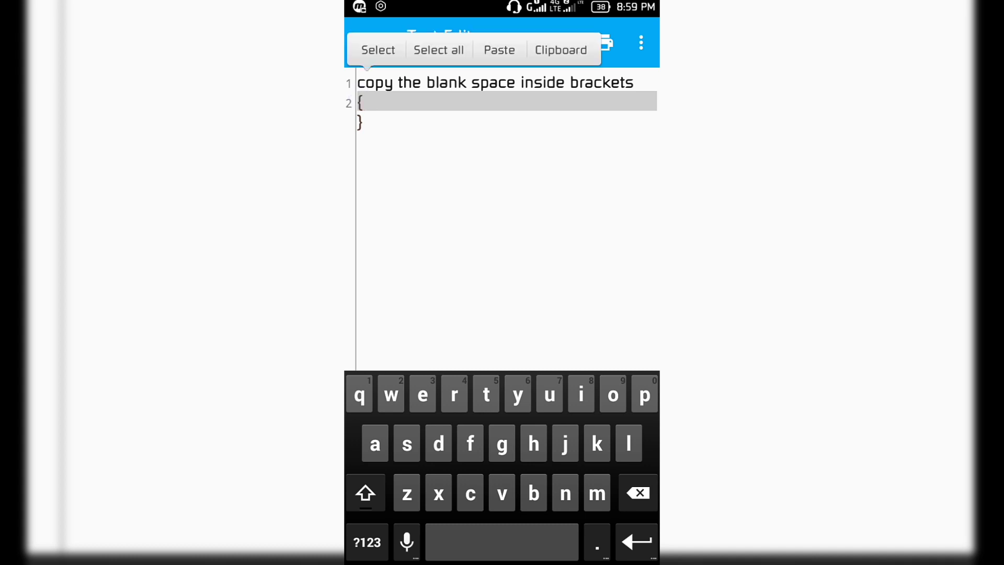
pyautogui.click(376, 47)
pyautogui.moveTo(353, 101); pyautogui.dragTo(348, 83)
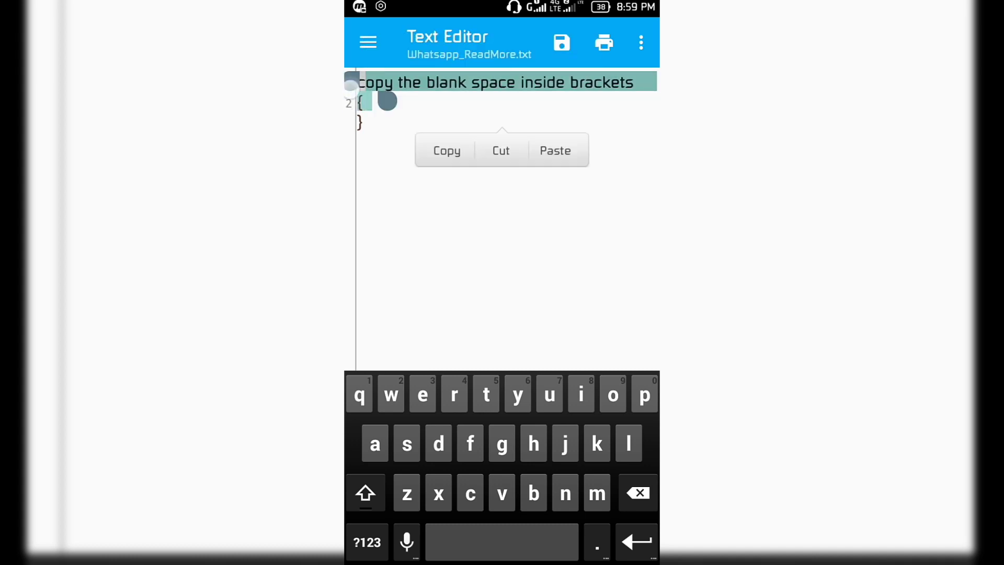
pyautogui.click(349, 112)
pyautogui.doubleClick(360, 101)
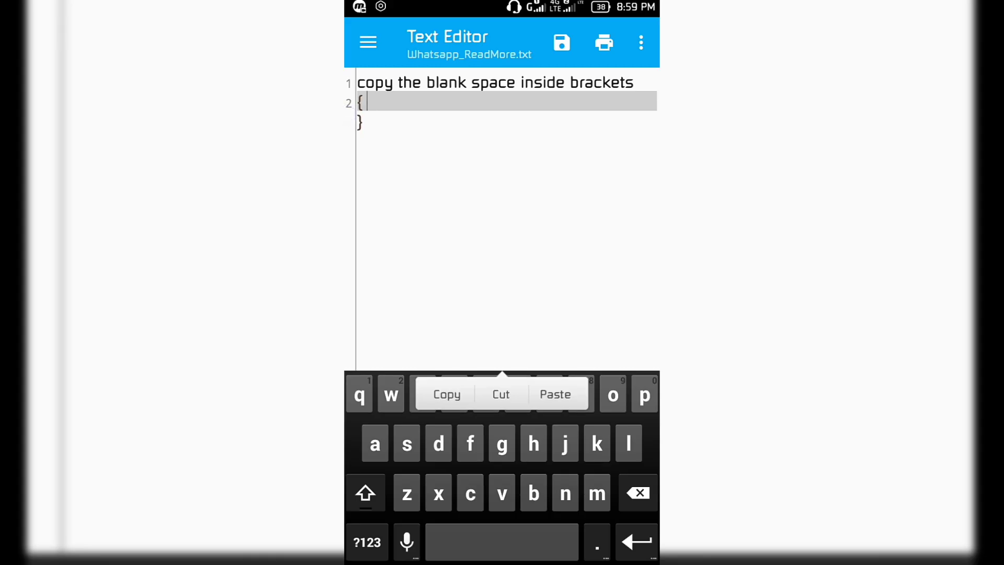
pyautogui.click(361, 99)
pyautogui.click(377, 47)
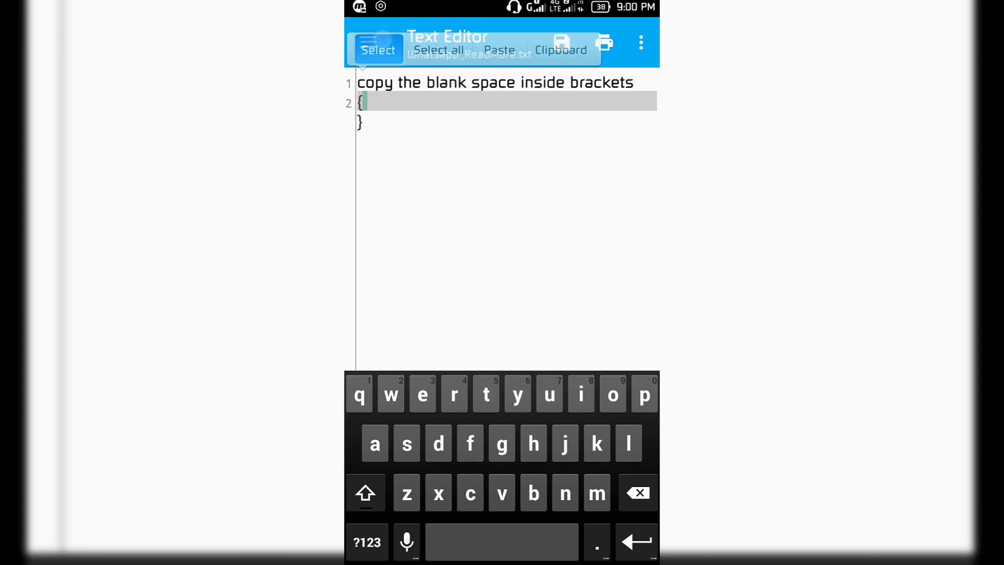
pyautogui.moveTo(381, 100)
pyautogui.mouseDown()
pyautogui.moveTo(406, 135)
pyautogui.moveTo(381, 121)
pyautogui.moveTo(386, 134)
pyautogui.moveTo(381, 119)
pyautogui.moveTo(375, 136)
pyautogui.mouseUp()
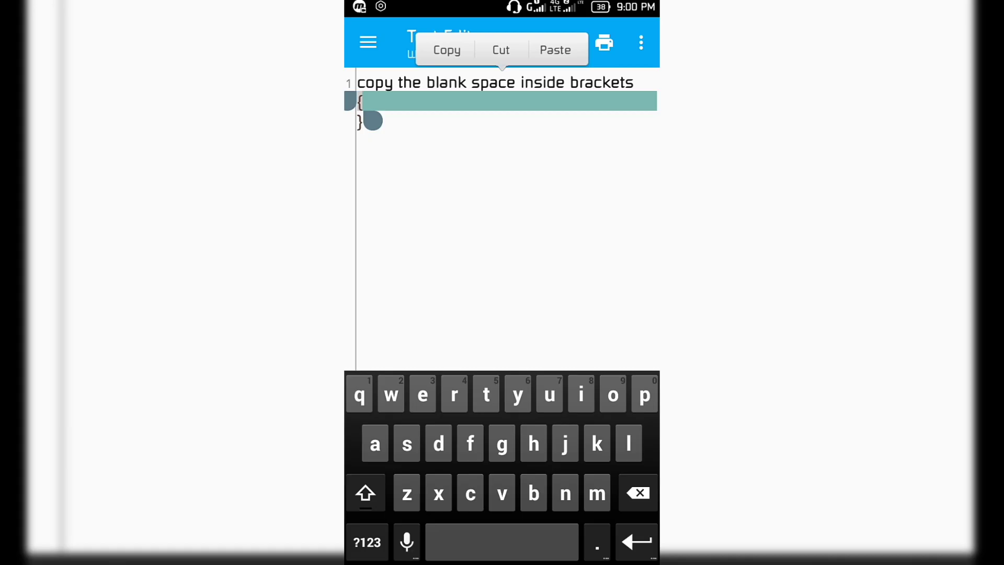
pyautogui.click(447, 49)
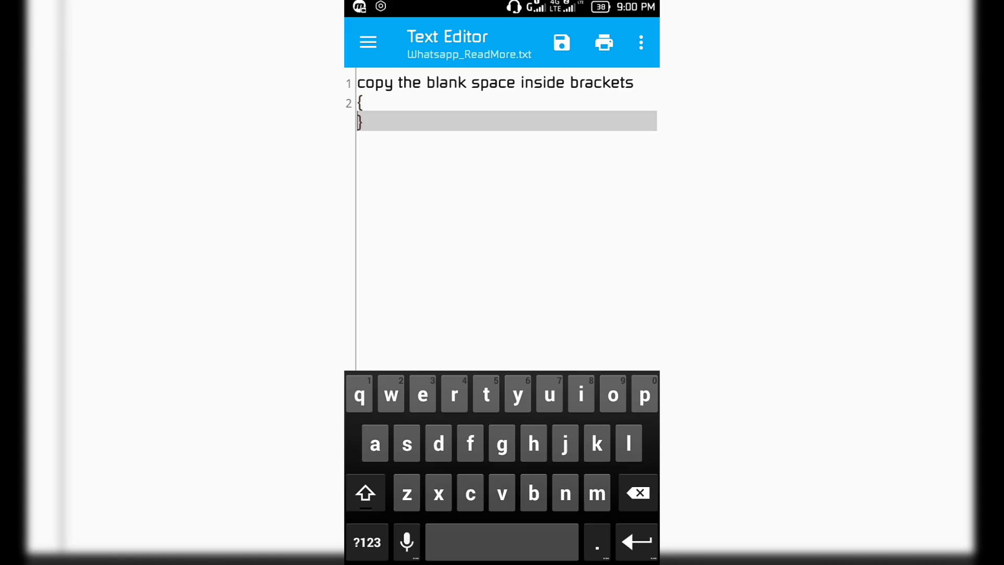
pyautogui.press('super')
# Launch WhatsApp from its folder and type 'Click below' in the chat message box
pyautogui.click(616, 113)
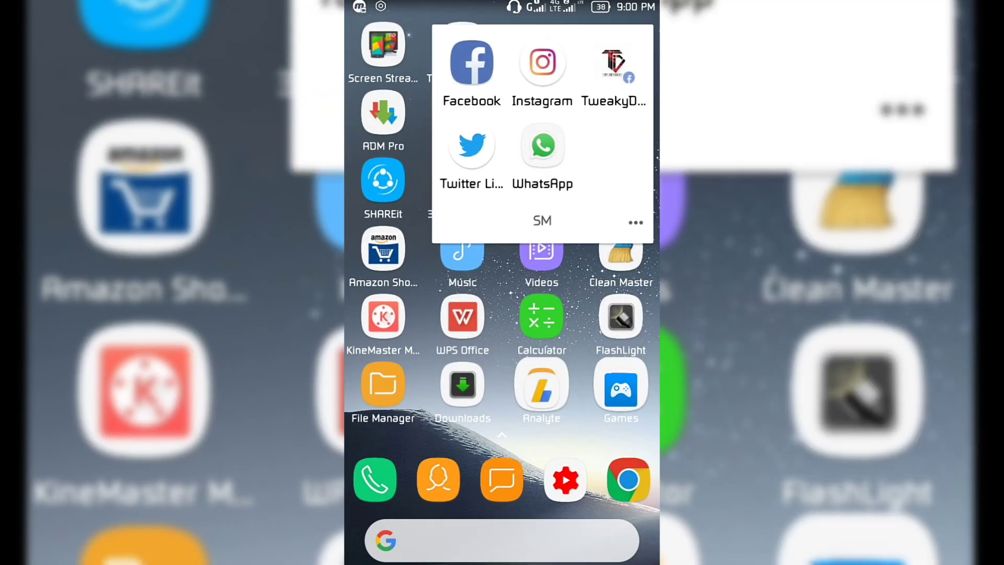
pyautogui.click(556, 150)
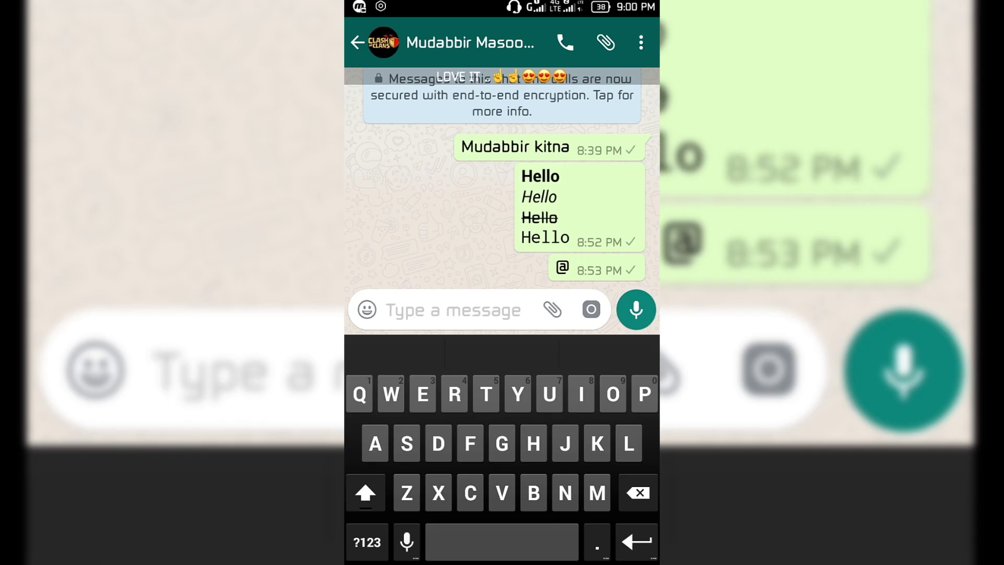
pyautogui.write('H')
pyautogui.press('BackSpace')
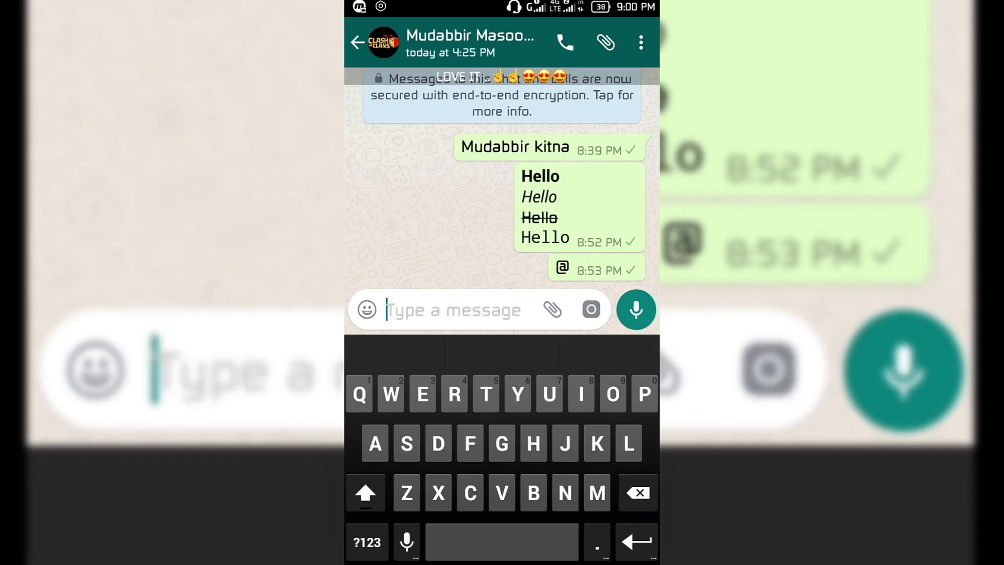
pyautogui.write('Hrll')
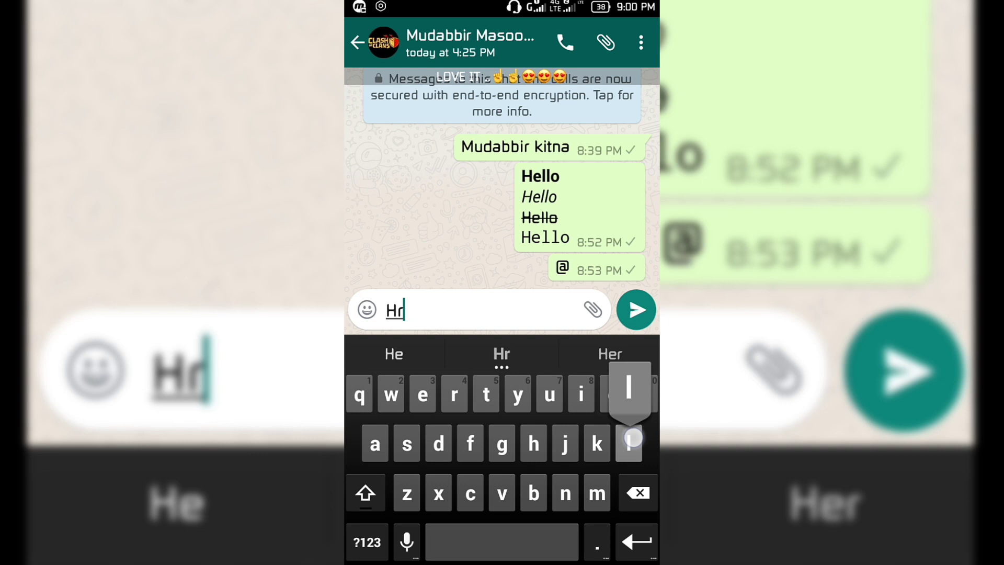
pyautogui.press('BackSpace')
pyautogui.press('BackSpace')
pyautogui.press('BackSpace')
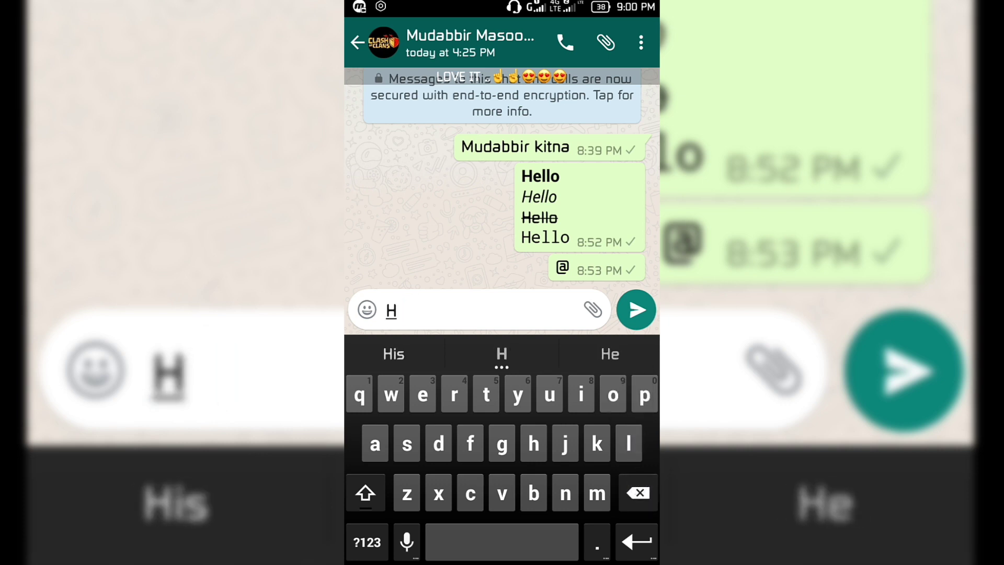
pyautogui.press('BackSpace')
pyautogui.write('Cli')
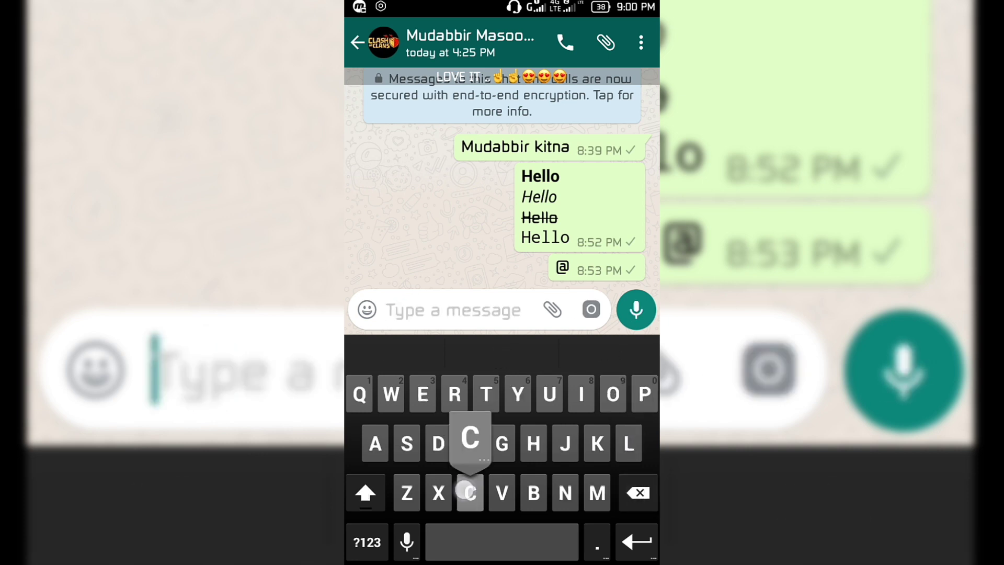
pyautogui.write('ck')
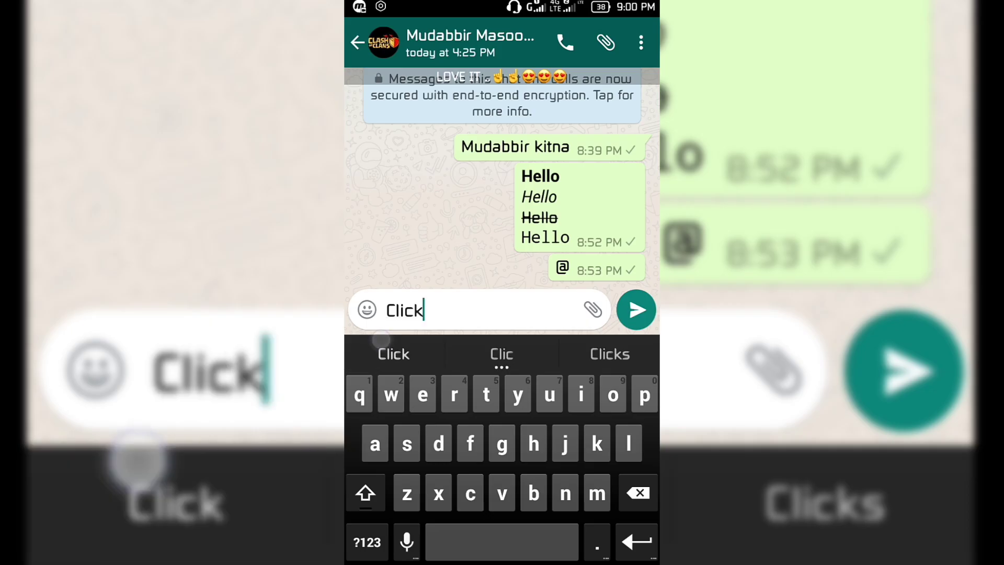
pyautogui.write(' below')
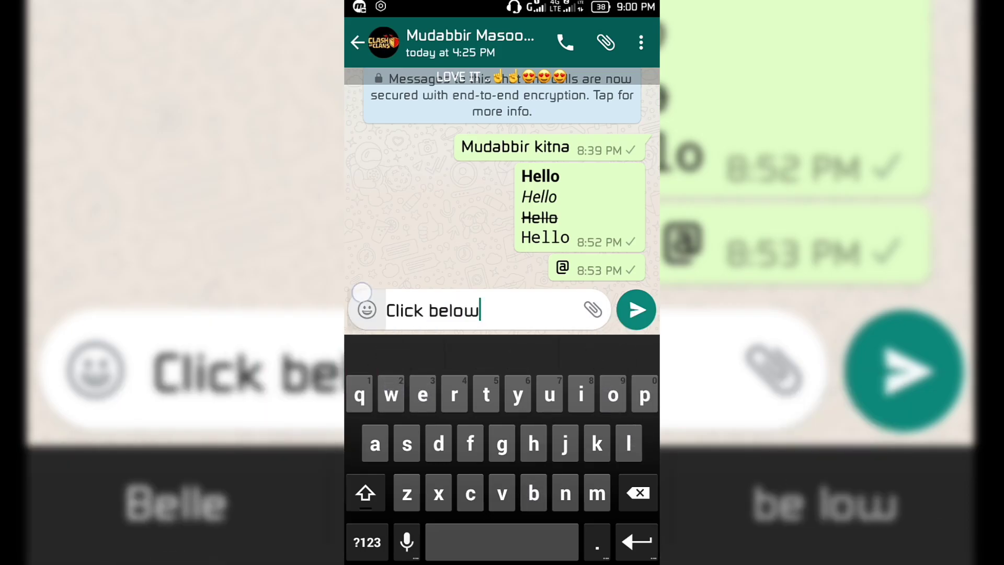
# Add a pointing-down emoji after 'Click below' and long-press the message field for pasting
pyautogui.click(367, 310)
pyautogui.click(365, 388)
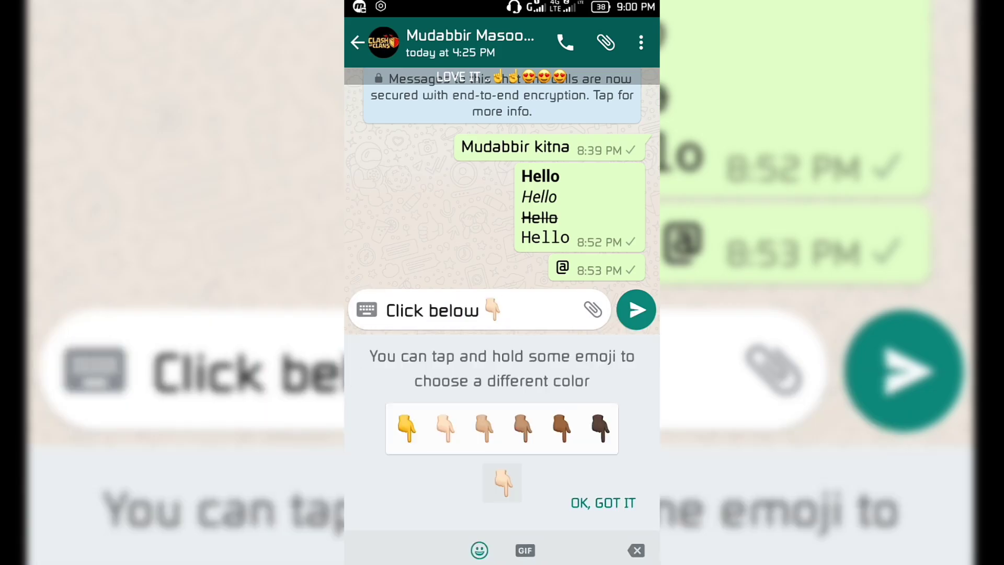
pyautogui.click(603, 503)
pyautogui.click(367, 309)
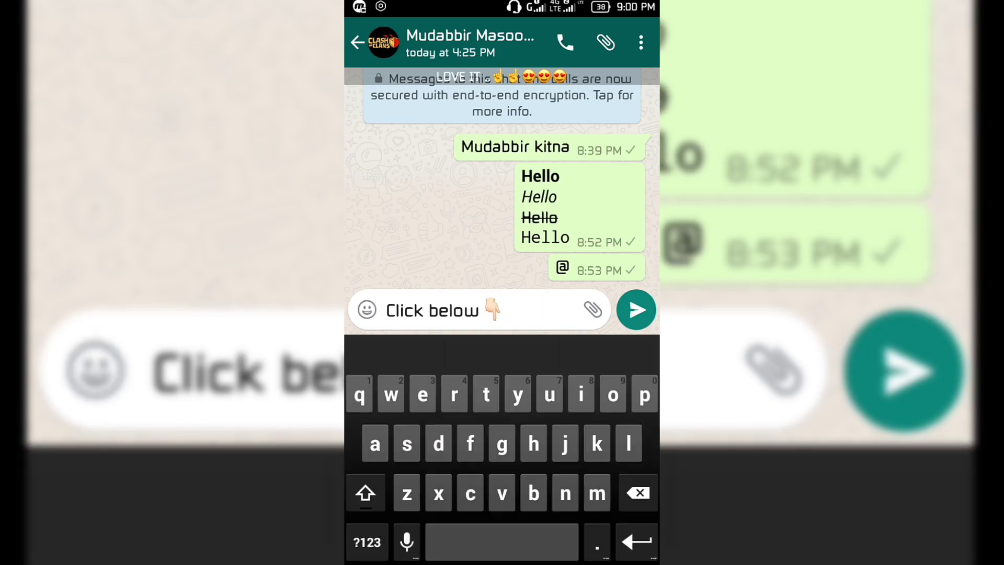
pyautogui.click(533, 307)
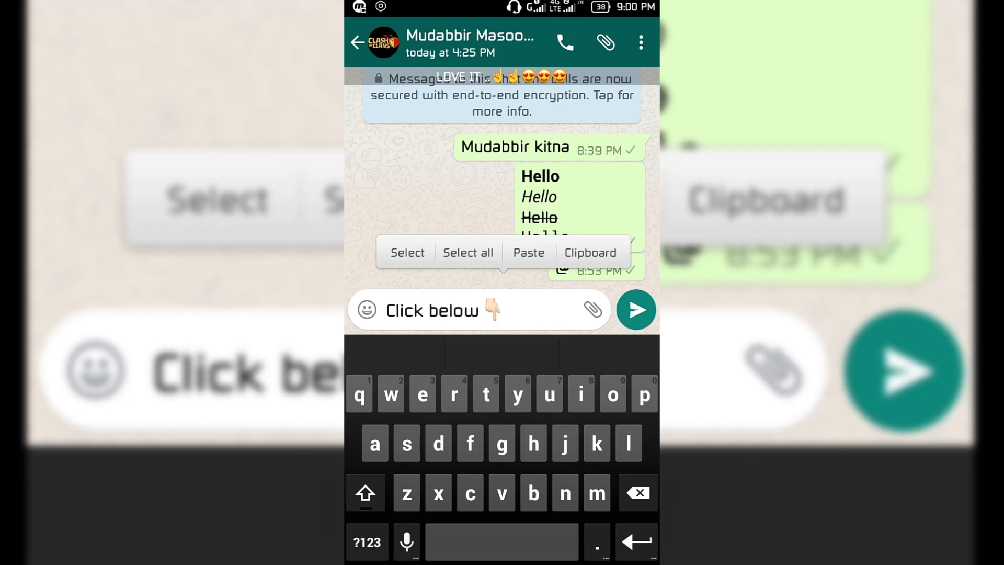
# Paste the copied blank space after the emoji and remove the stray J
pyautogui.click(525, 250)
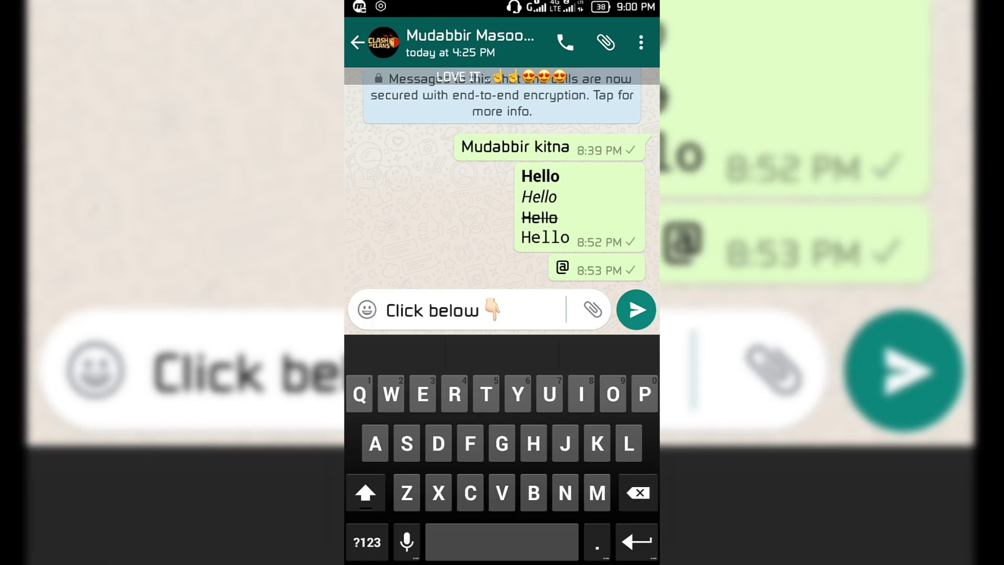
pyautogui.write('J')
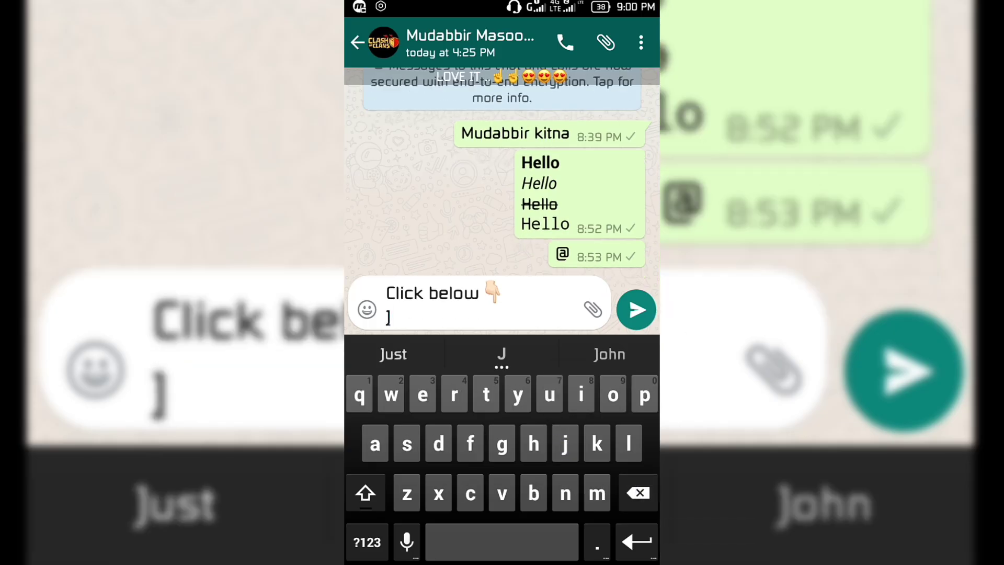
pyautogui.press('BackSpace')
pyautogui.press('BackSpace')
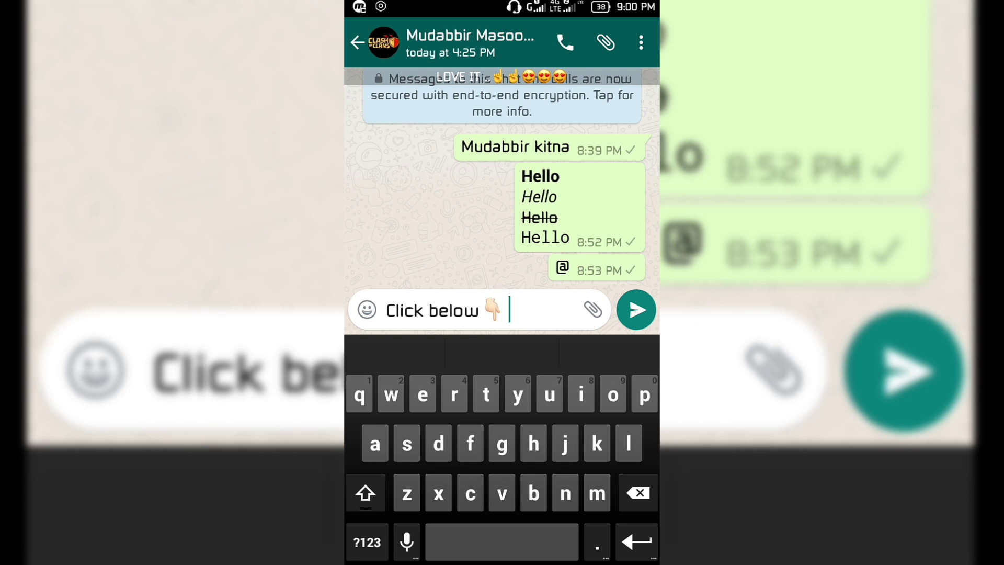
pyautogui.click(511, 302)
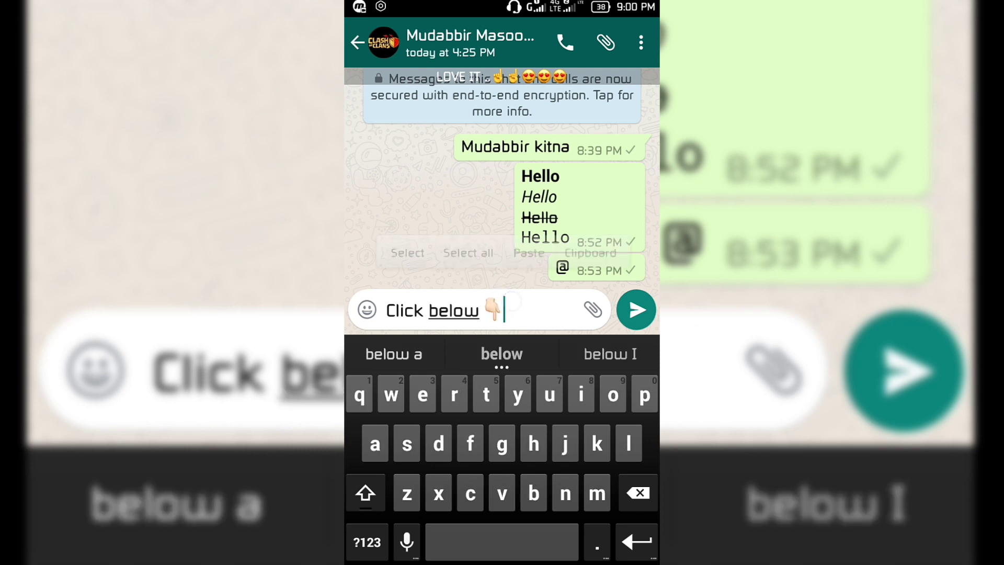
pyautogui.click(511, 309)
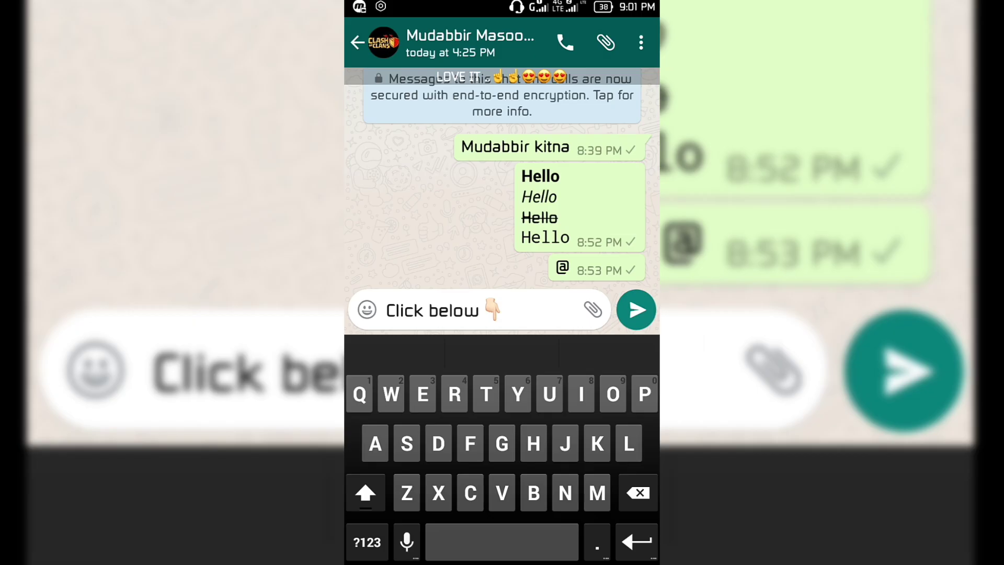
# Add 'Hello' on a new line, send the message, and expand it via 'Read more'
pyautogui.press('Return')
pyautogui.write('H')
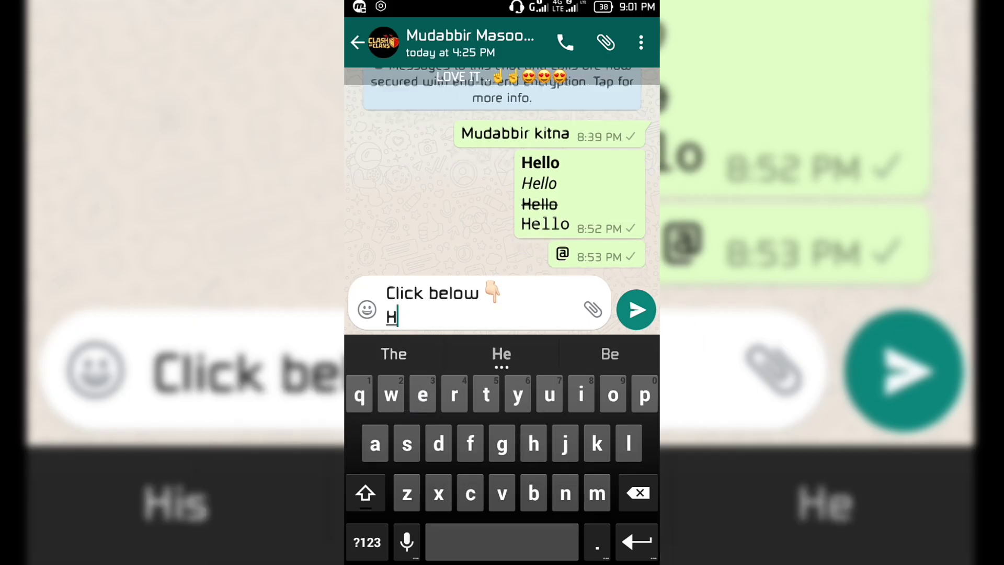
pyautogui.write('e')
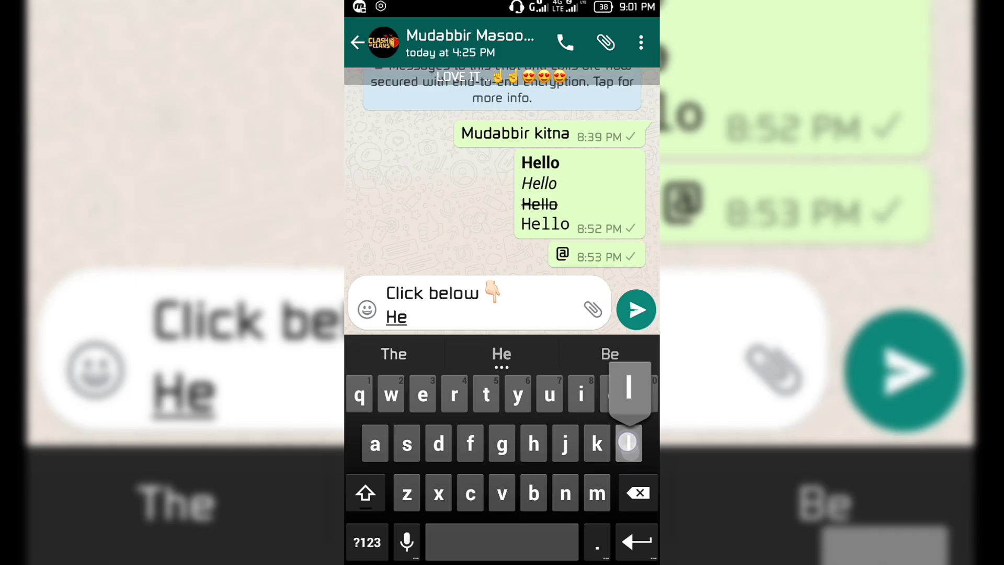
pyautogui.write('llo')
pyautogui.click(636, 310)
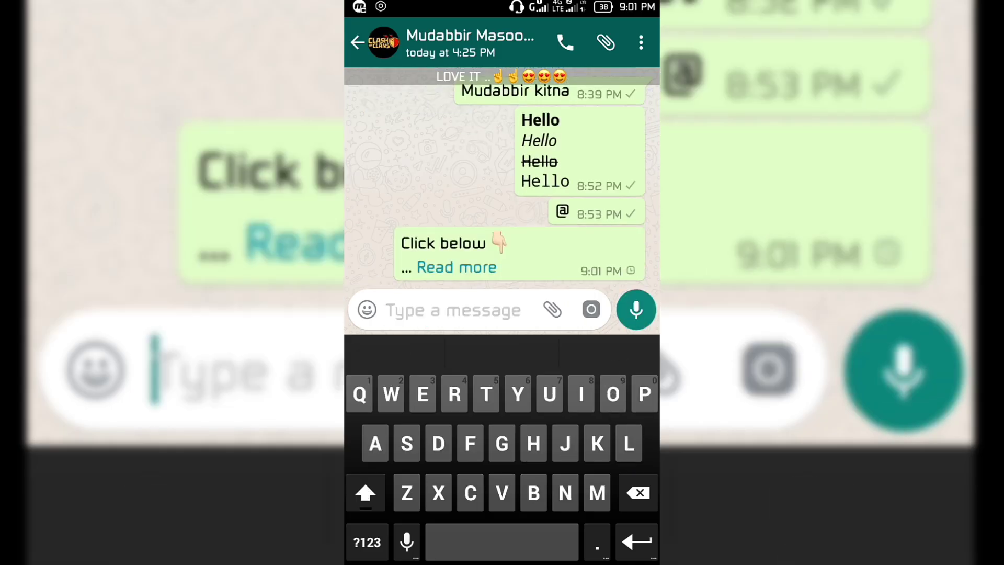
pyautogui.click(457, 268)
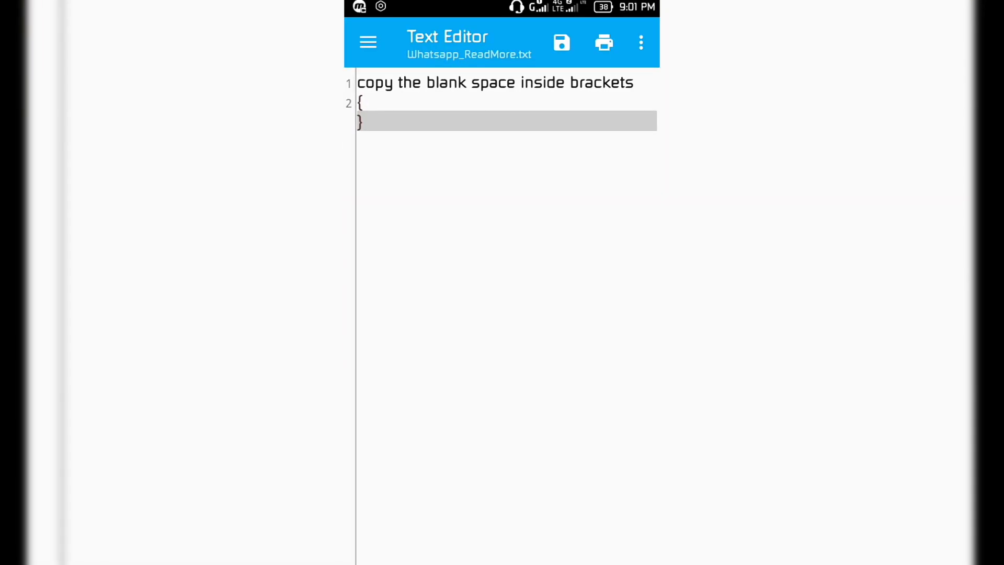
# Insert an empty line between the braces, typing 'click below' after { and 'hello' before }
pyautogui.click(366, 102)
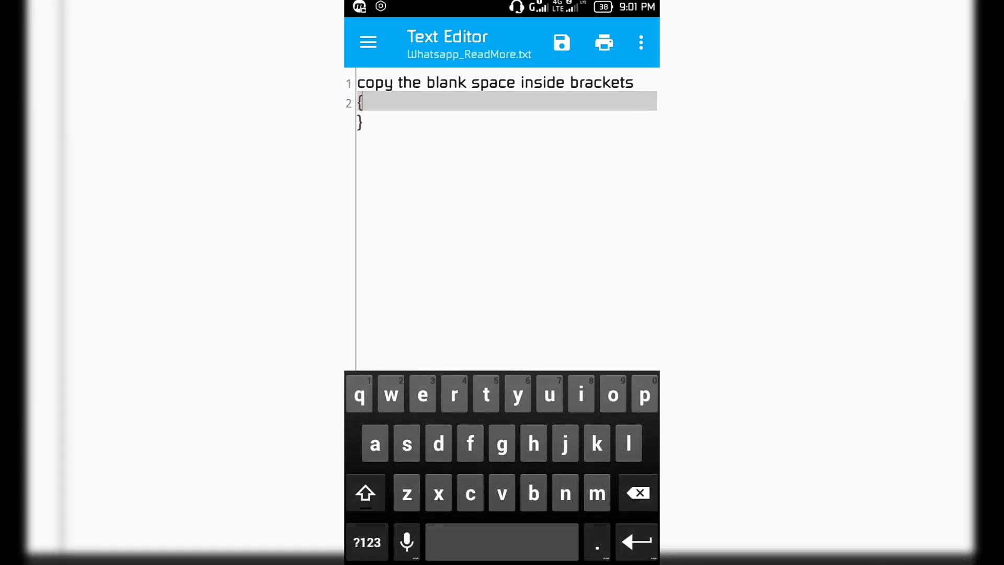
pyautogui.click(638, 542)
pyautogui.click(362, 102)
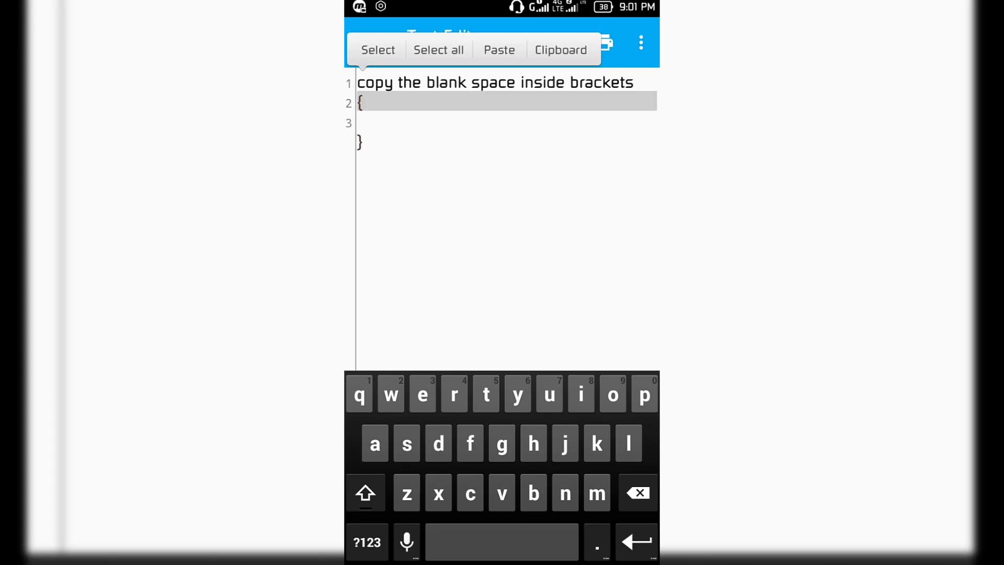
pyautogui.click(360, 141)
pyautogui.click(362, 102)
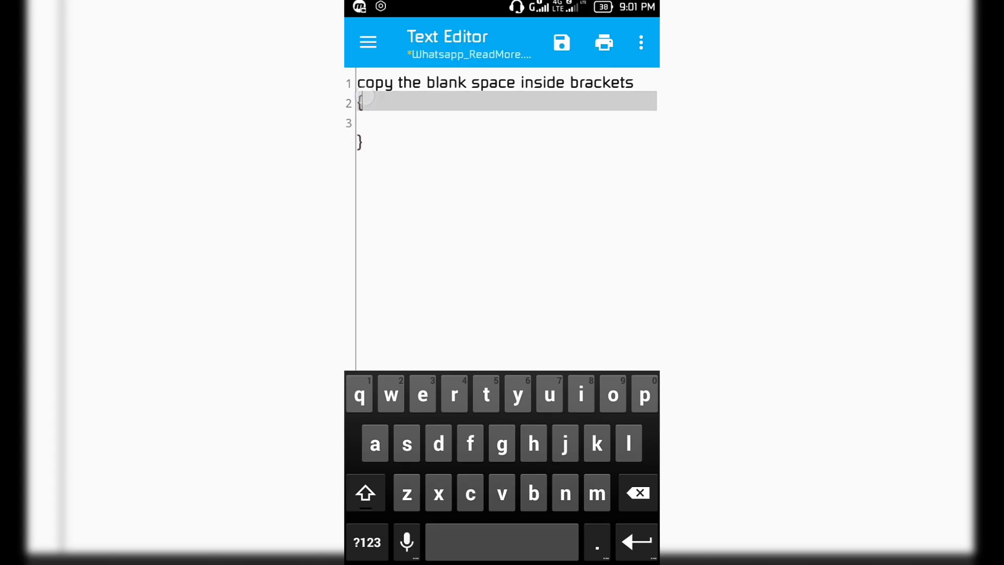
pyautogui.write('clic')
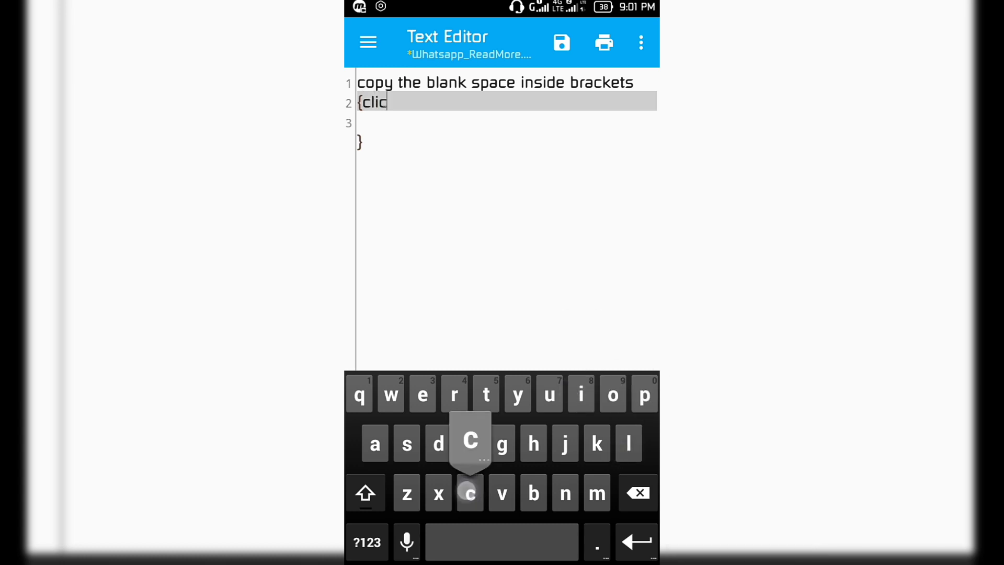
pyautogui.write('k below')
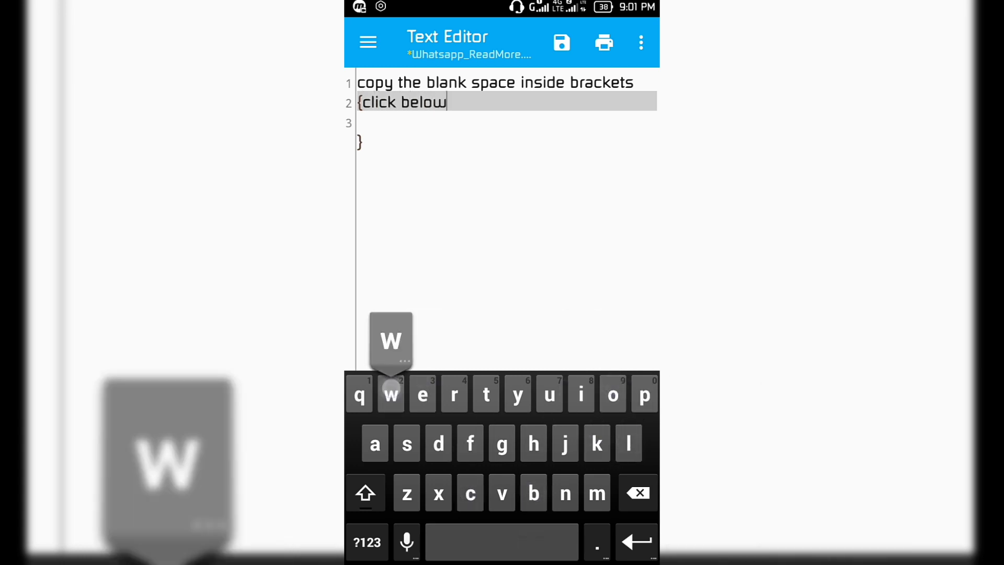
pyautogui.click(360, 141)
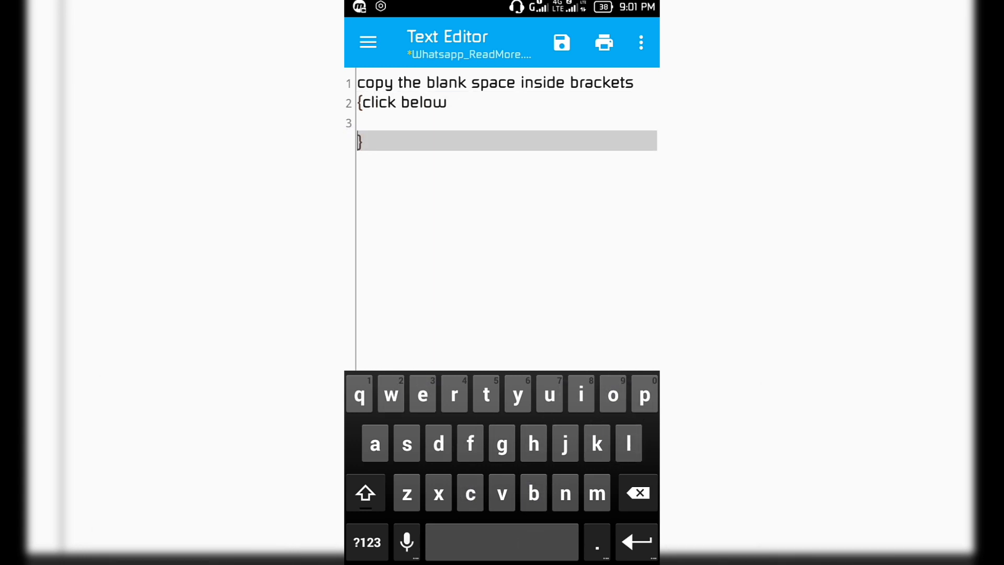
pyautogui.write('hello')
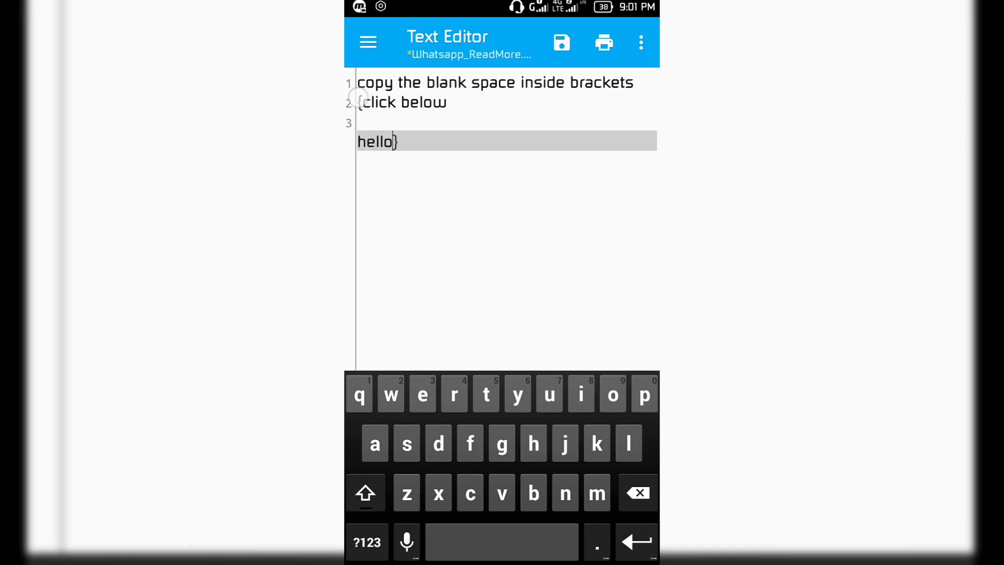
# Select and copy the block from 'click below' to 'hello', then return home
pyautogui.click(393, 142)
pyautogui.click(378, 89)
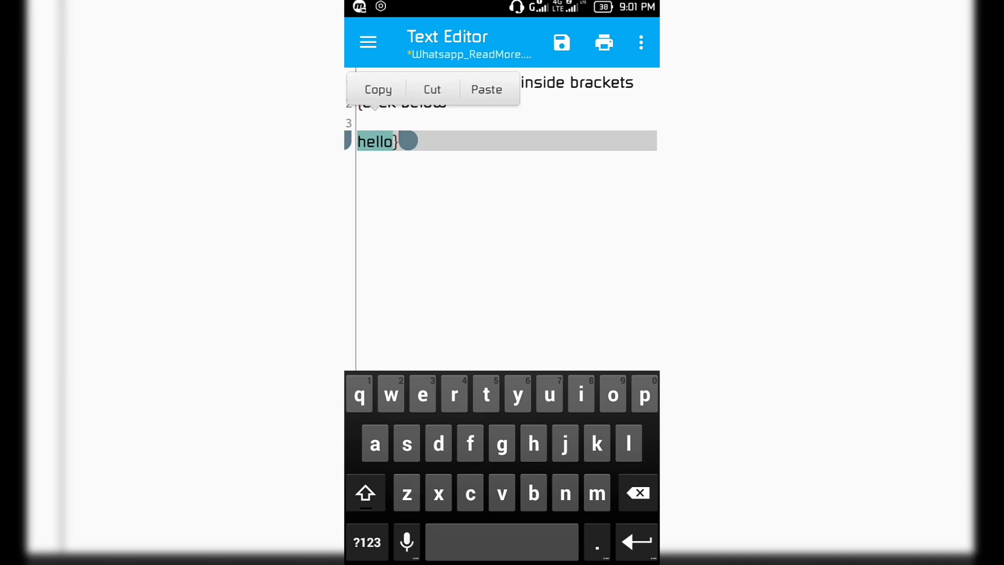
pyautogui.moveTo(351, 149); pyautogui.dragTo(350, 102)
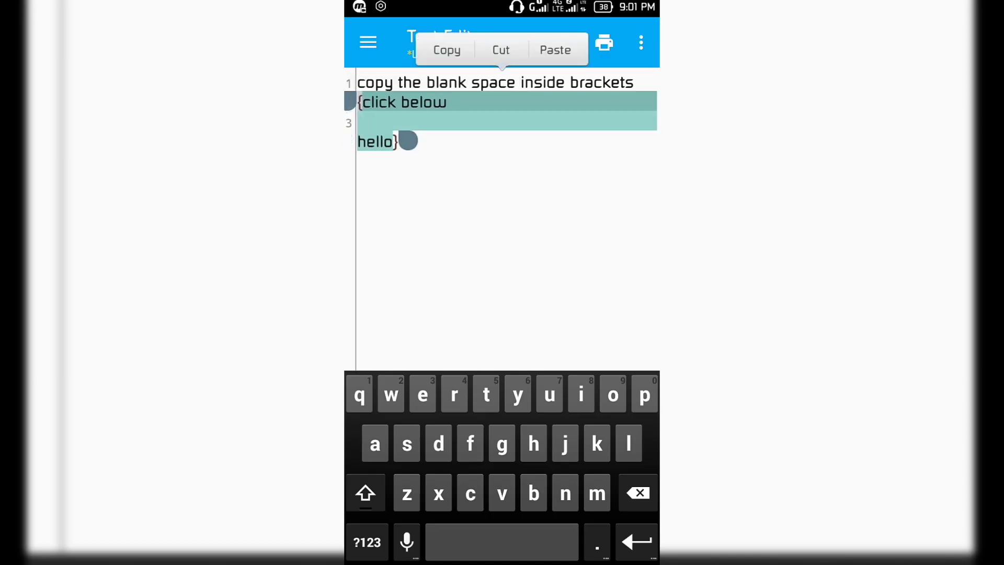
pyautogui.click(446, 49)
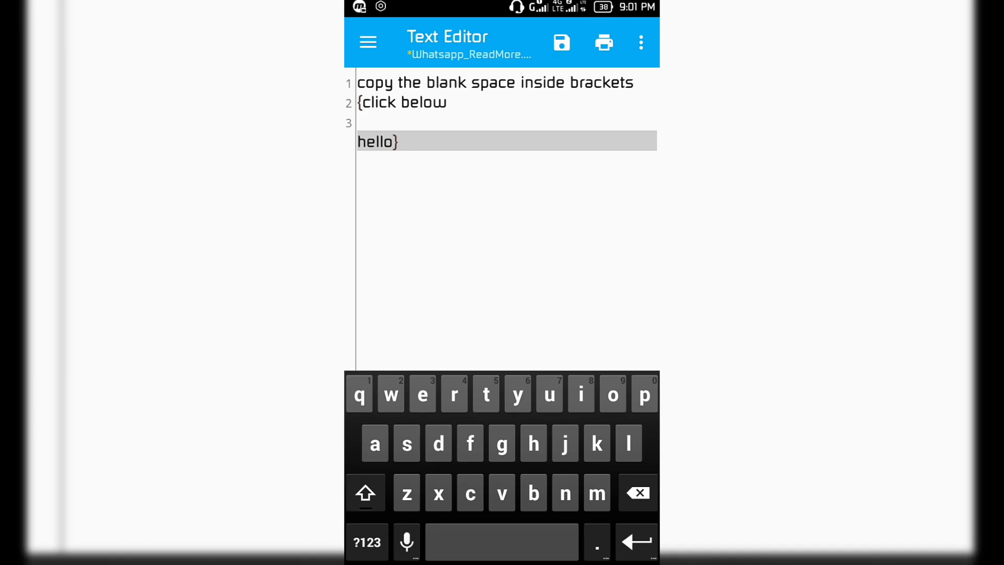
pyautogui.press('super')
# Reopen the WhatsApp chat and paste the 'click below' / blank line / 'hello' block into the message box
pyautogui.click(614, 452)
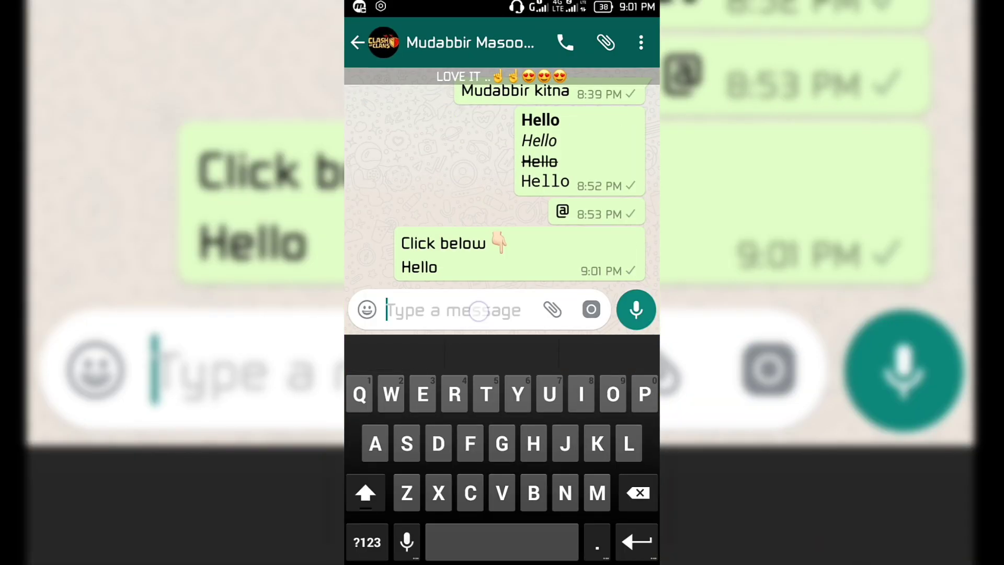
pyautogui.click(387, 310)
pyautogui.click(378, 254)
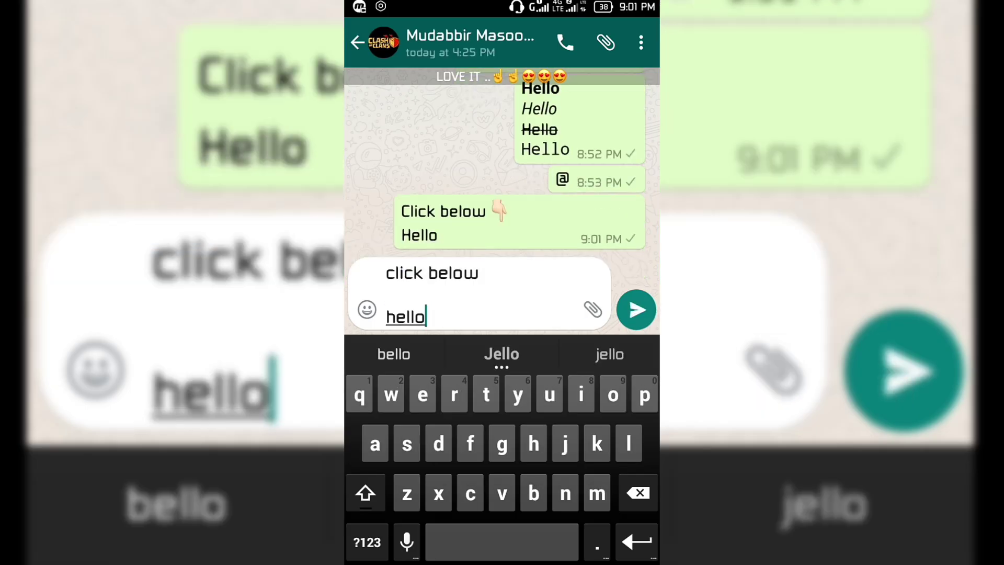